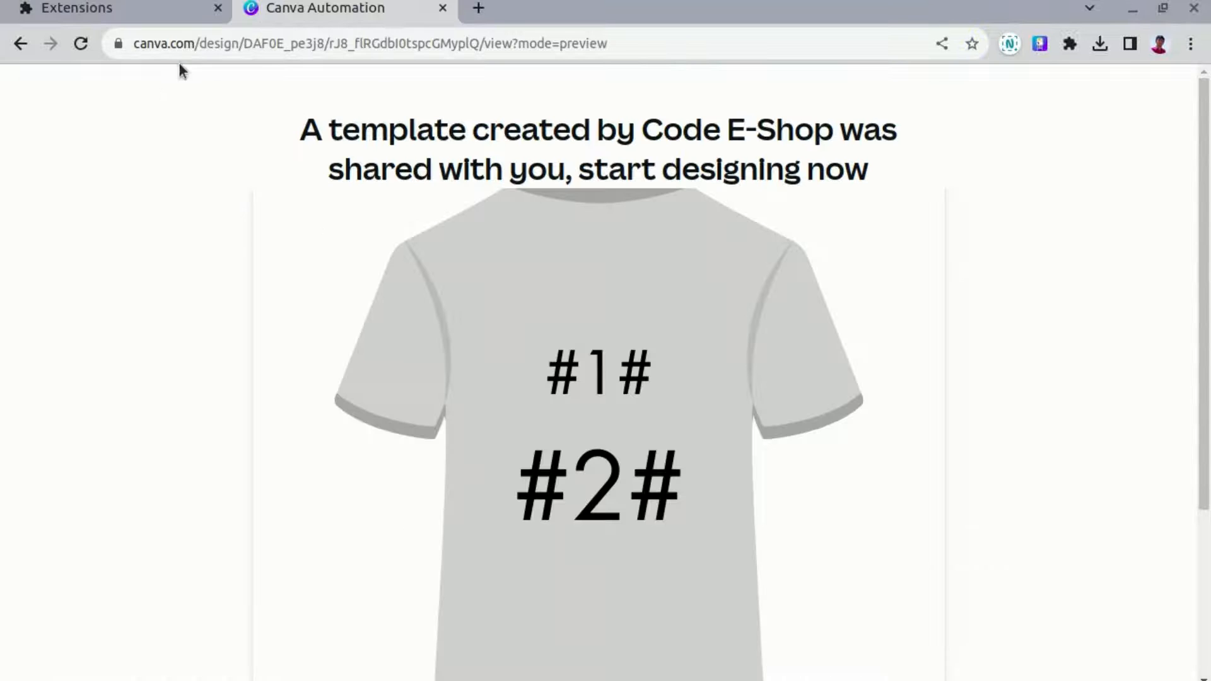
Make an editable copy of the shared T-shirt template with #1# and #2# placeholders.
{"action": "left_click", "coordinate": [80, 43]}
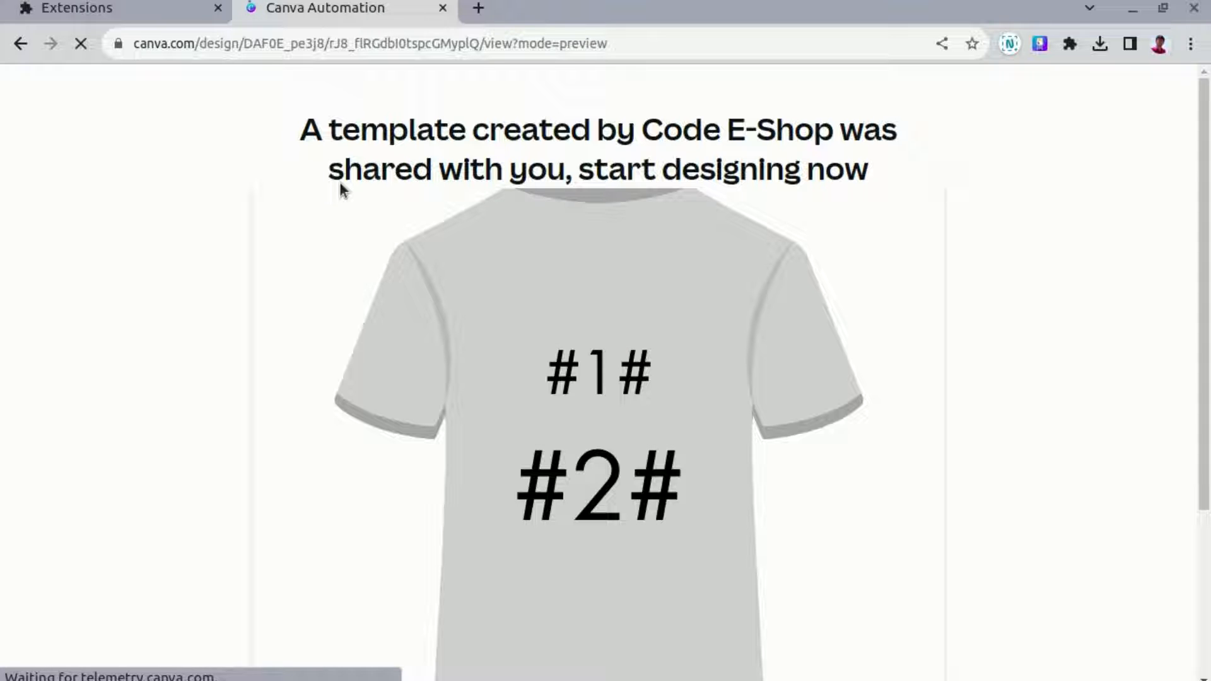
{"action": "scroll", "coordinate": [406, 269], "scroll_direction": "down", "scroll_amount": 3}
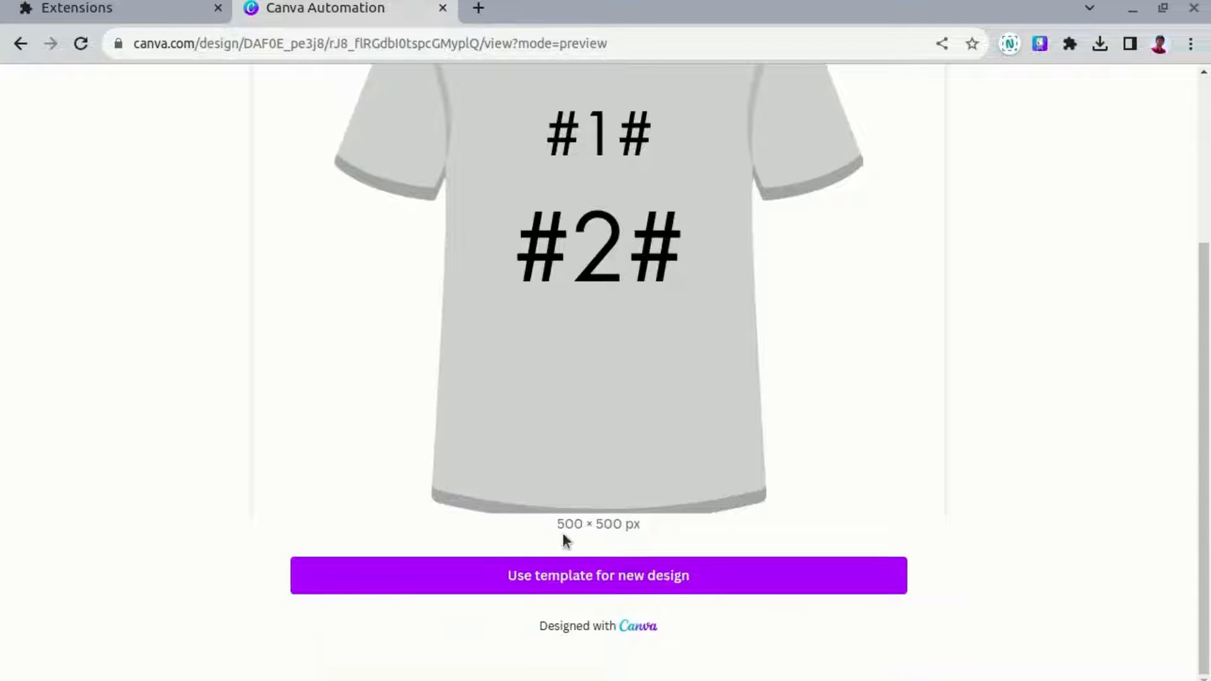
{"action": "left_click", "coordinate": [562, 572]}
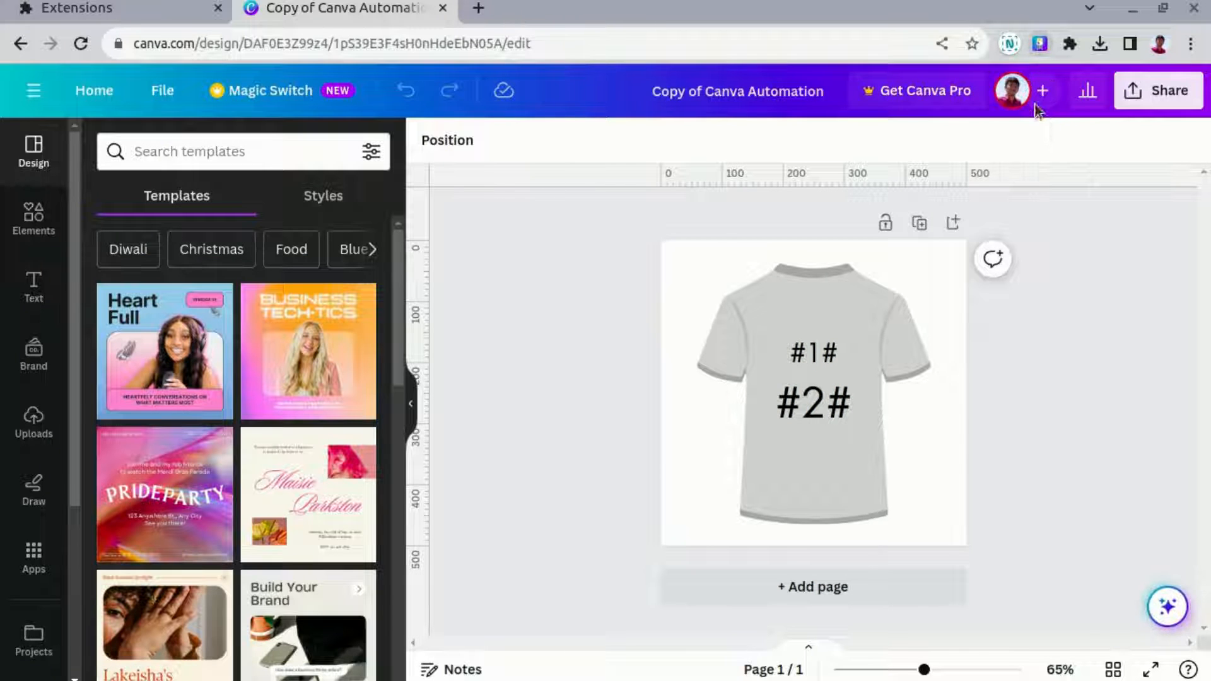
Bring up the Canva Automation extension panel over the editor.
{"action": "left_click", "coordinate": [1040, 44]}
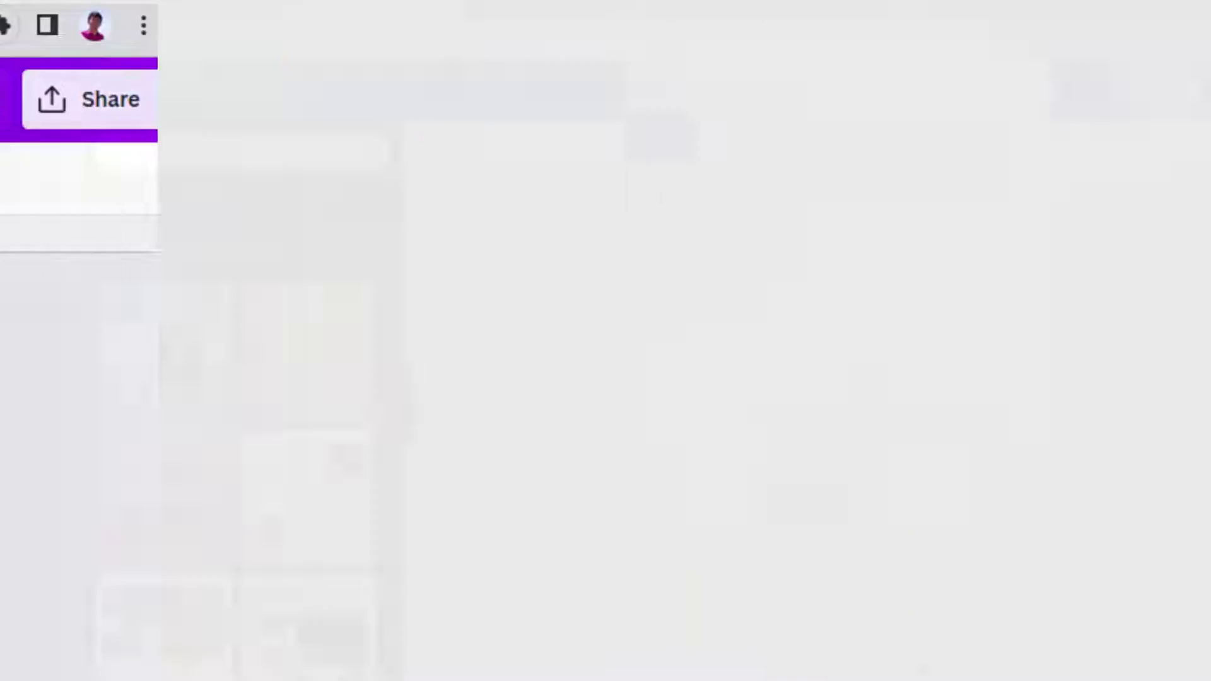
{"action": "type", "text": "t_"}
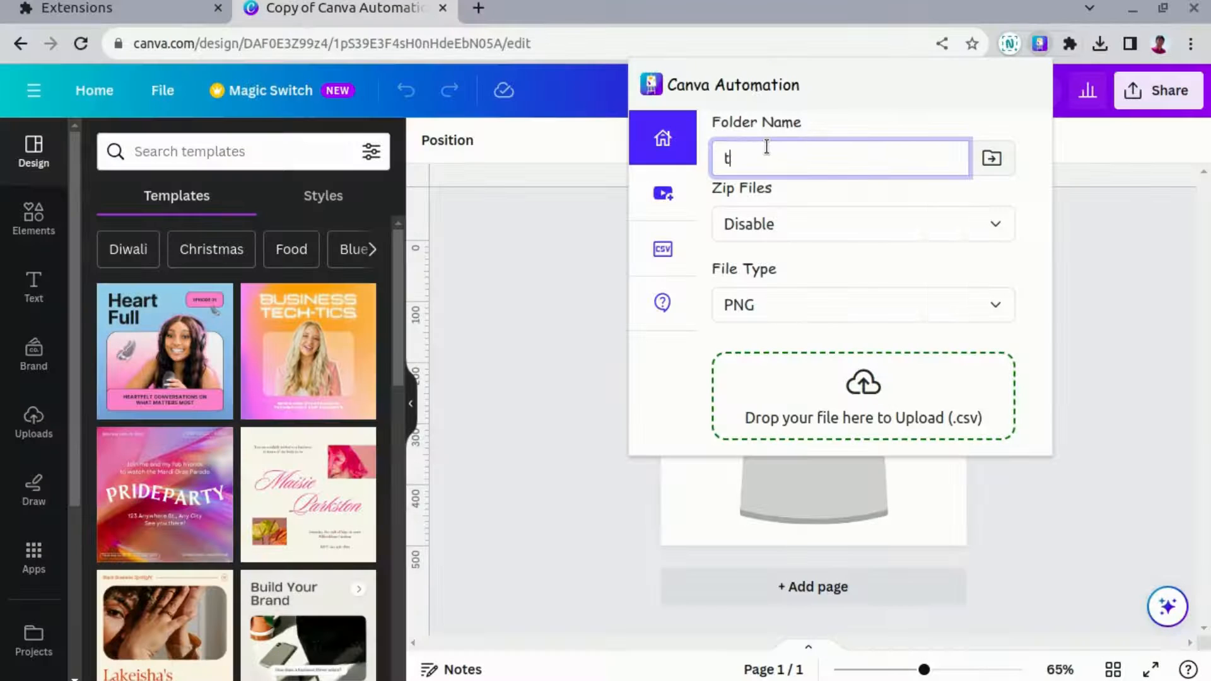
{"action": "type", "text": "folder"}
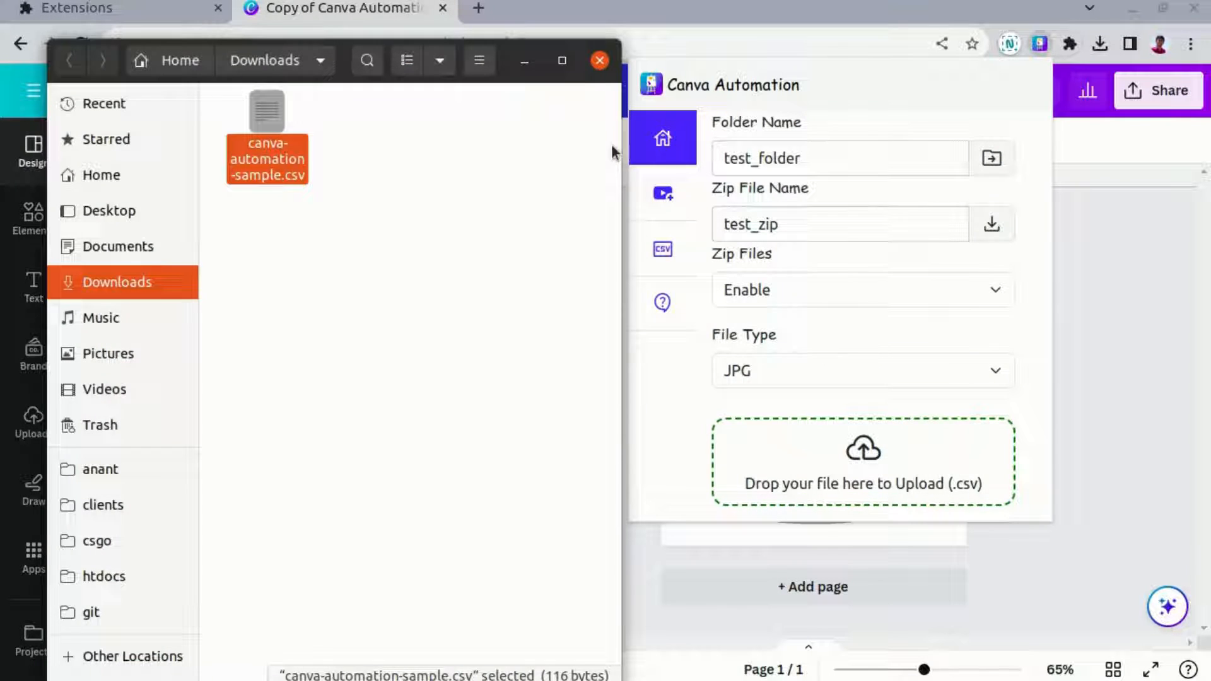
Run the automation on canva-automation-sample.csv and show the saved results in Downloads.
{"action": "left_click_drag", "start_coordinate": [296, 162], "coordinate": [863, 462]}
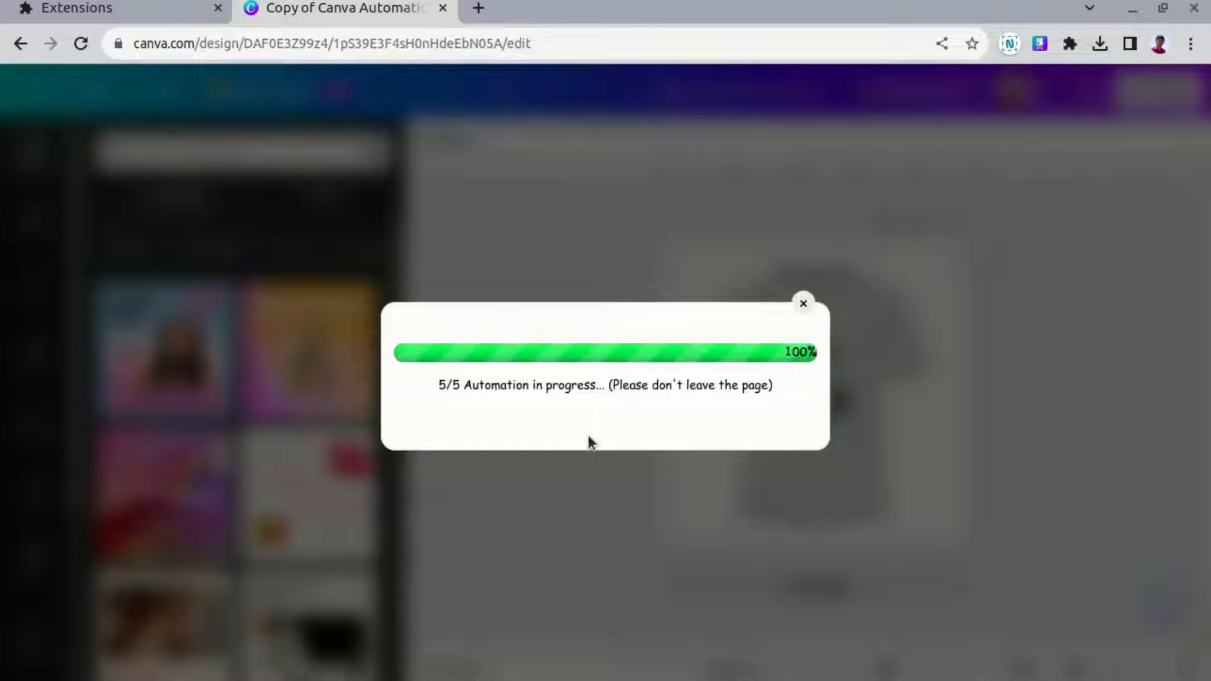
{"action": "left_click", "coordinate": [674, 386]}
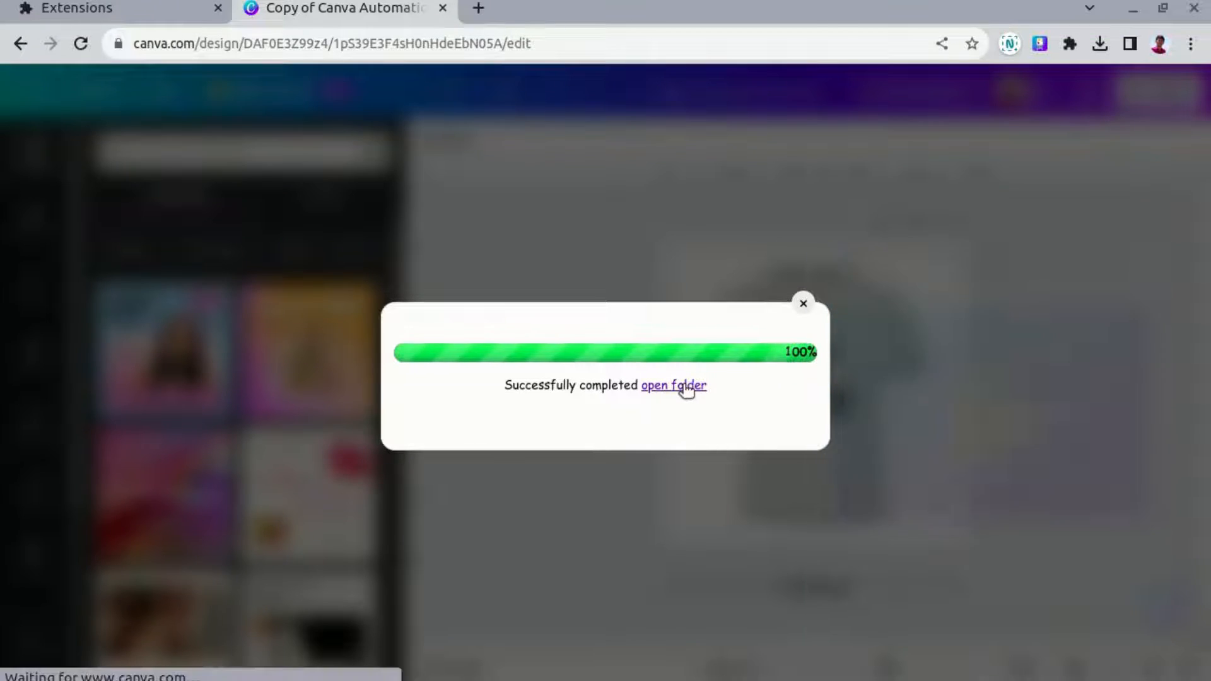
Browse into test_folder and view the contents of test_zip.zip.
{"action": "left_click", "coordinate": [562, 60]}
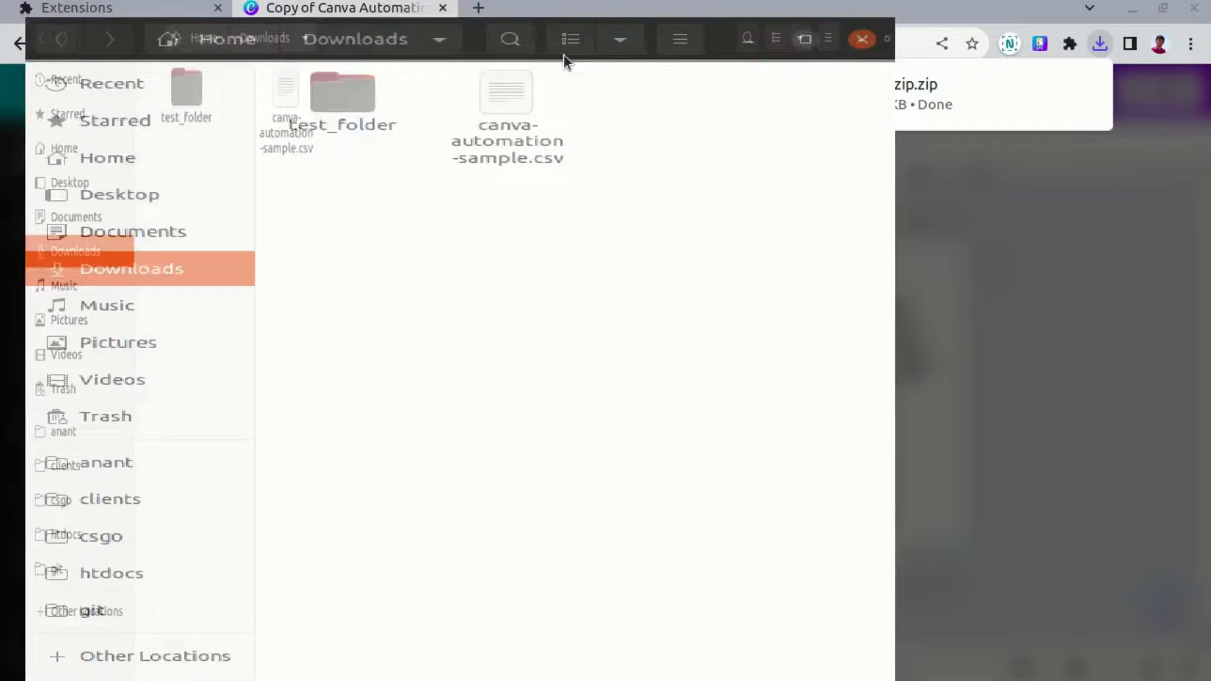
{"action": "double_click", "coordinate": [247, 97]}
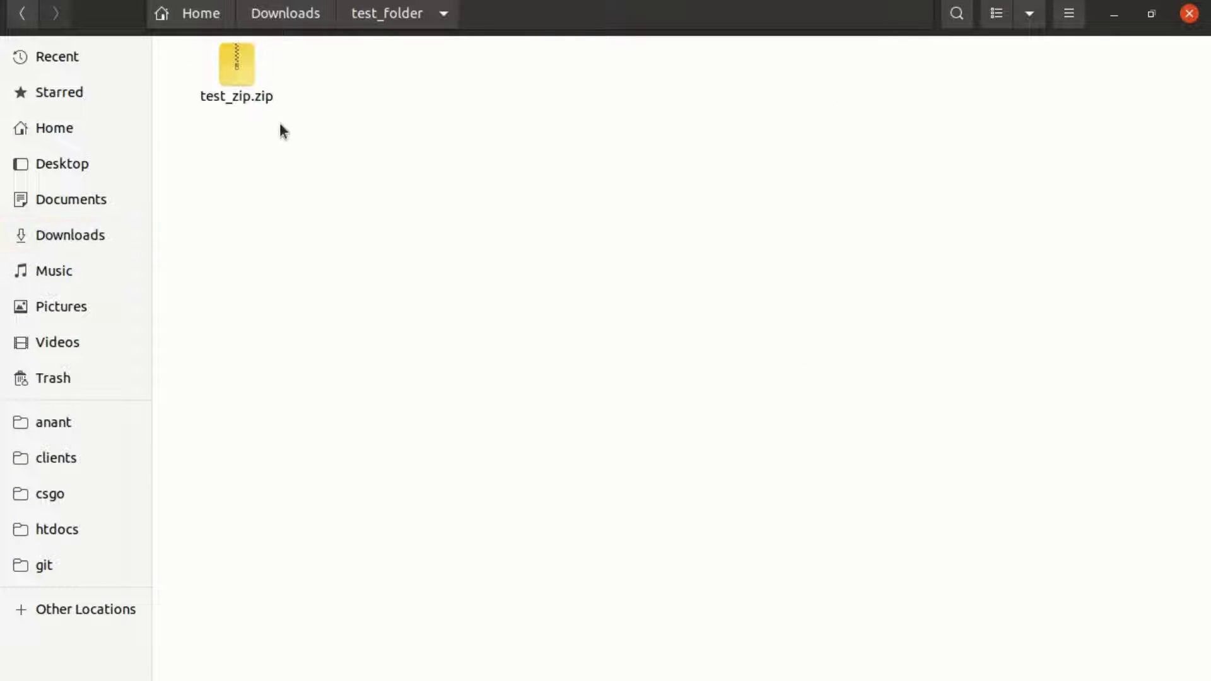
{"action": "double_click", "coordinate": [254, 92]}
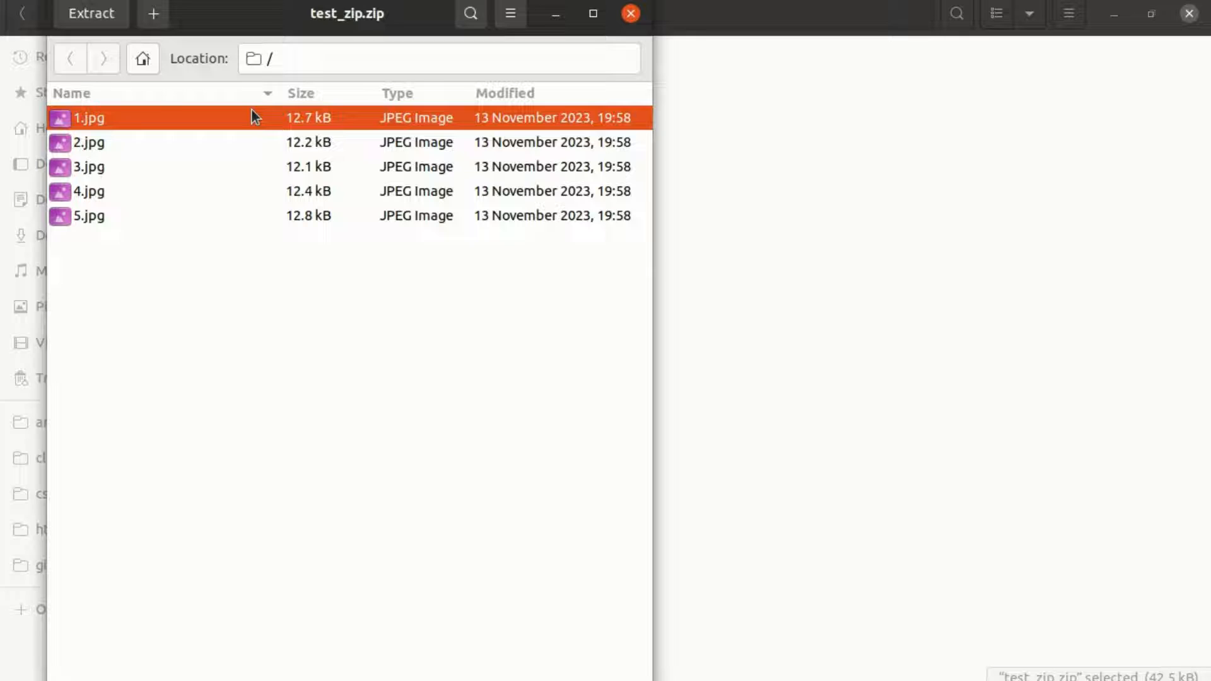
Preview each generated image 1.jpg through 5.jpg to check the filled names and numbers.
{"action": "double_click", "coordinate": [251, 116]}
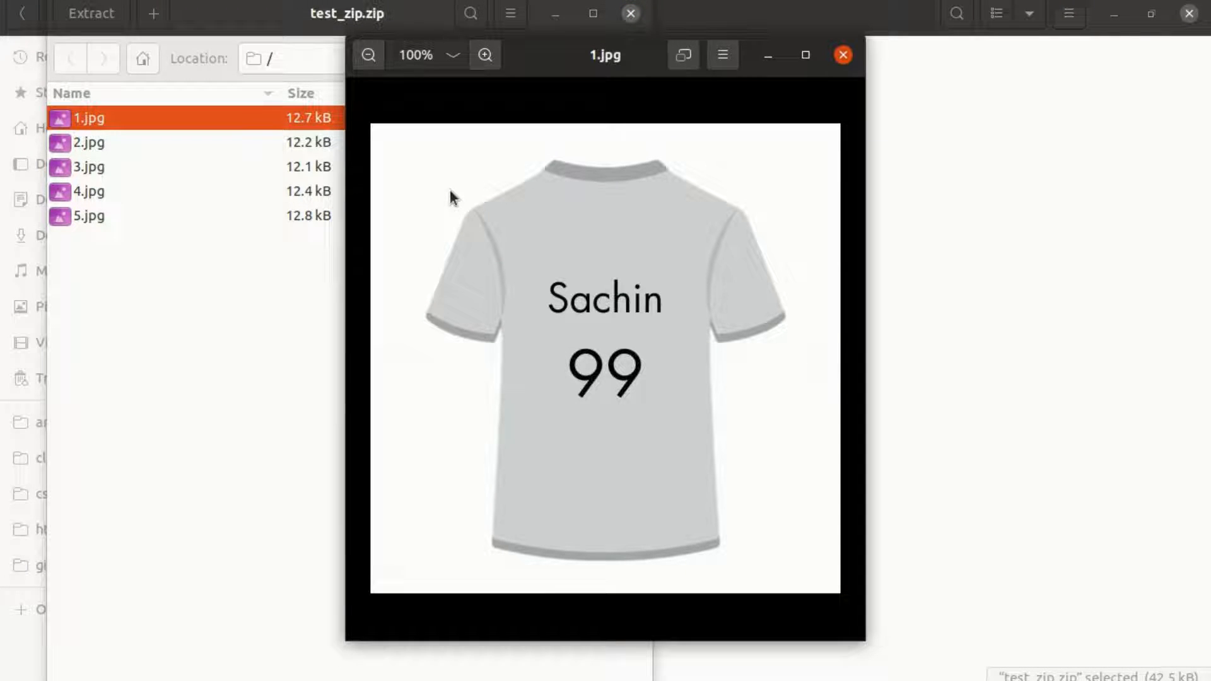
{"action": "key", "text": "Escape"}
{"action": "double_click", "coordinate": [178, 144]}
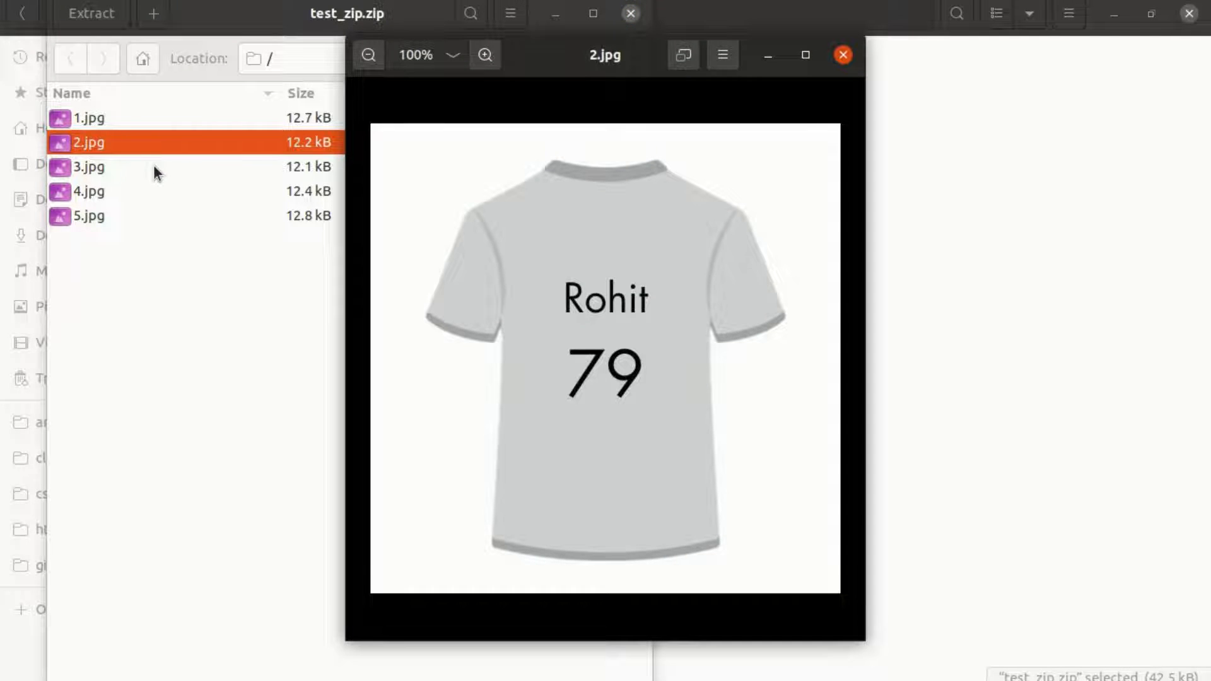
{"action": "key", "text": "Escape"}
{"action": "double_click", "coordinate": [135, 174]}
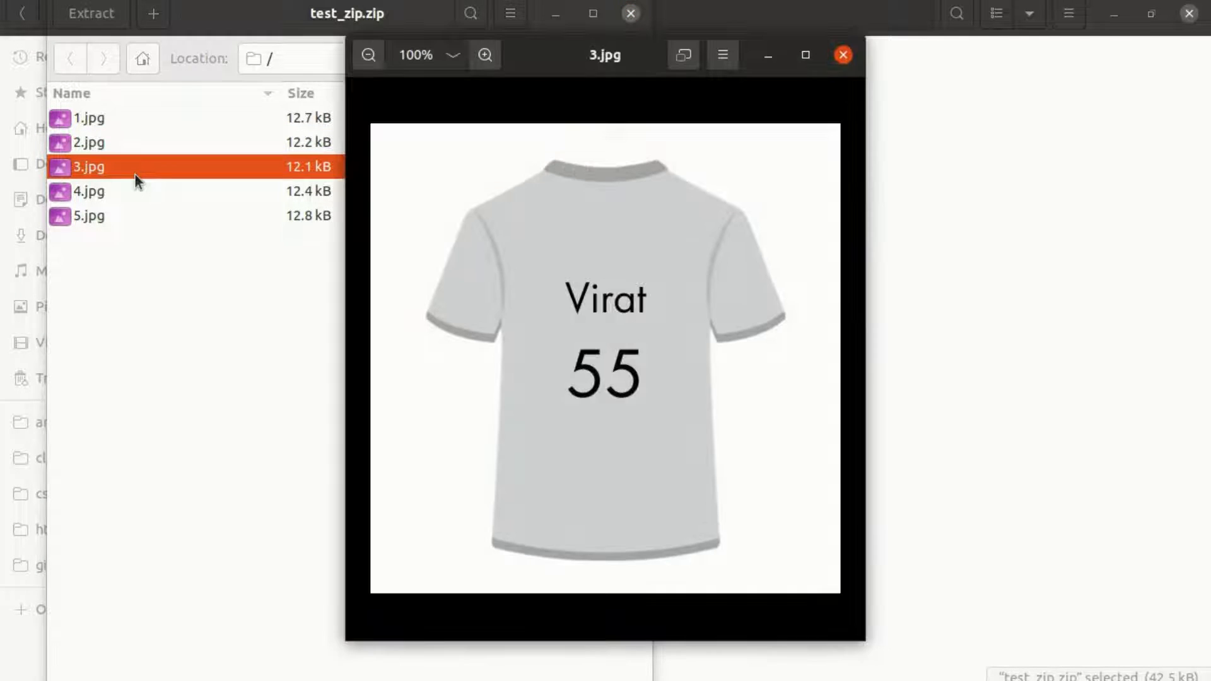
{"action": "key", "text": "Escape"}
{"action": "double_click", "coordinate": [130, 190]}
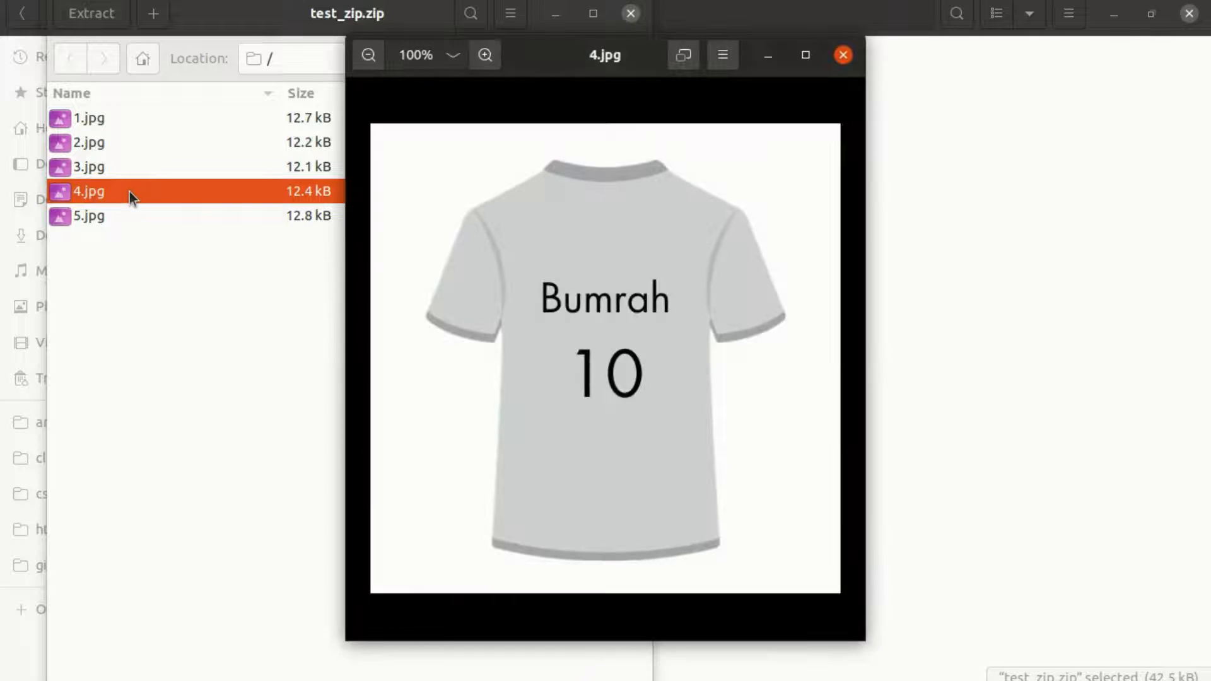
{"action": "key", "text": "Escape"}
{"action": "double_click", "coordinate": [123, 215]}
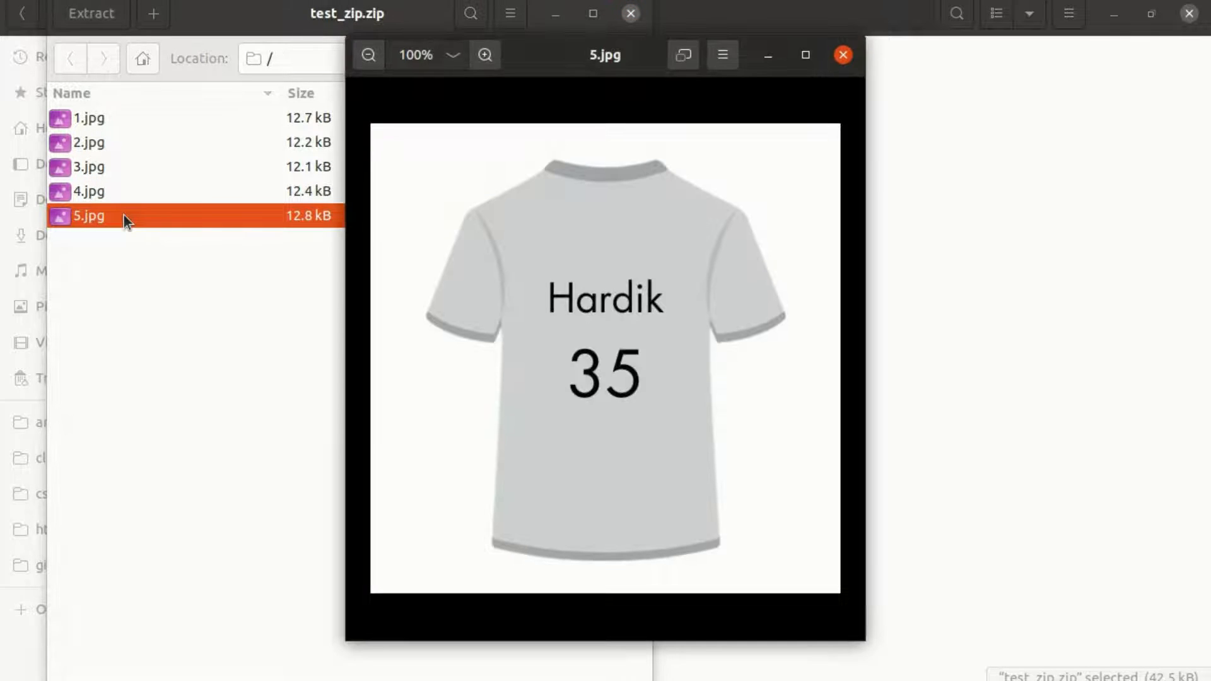
{"action": "key", "text": "Escape"}
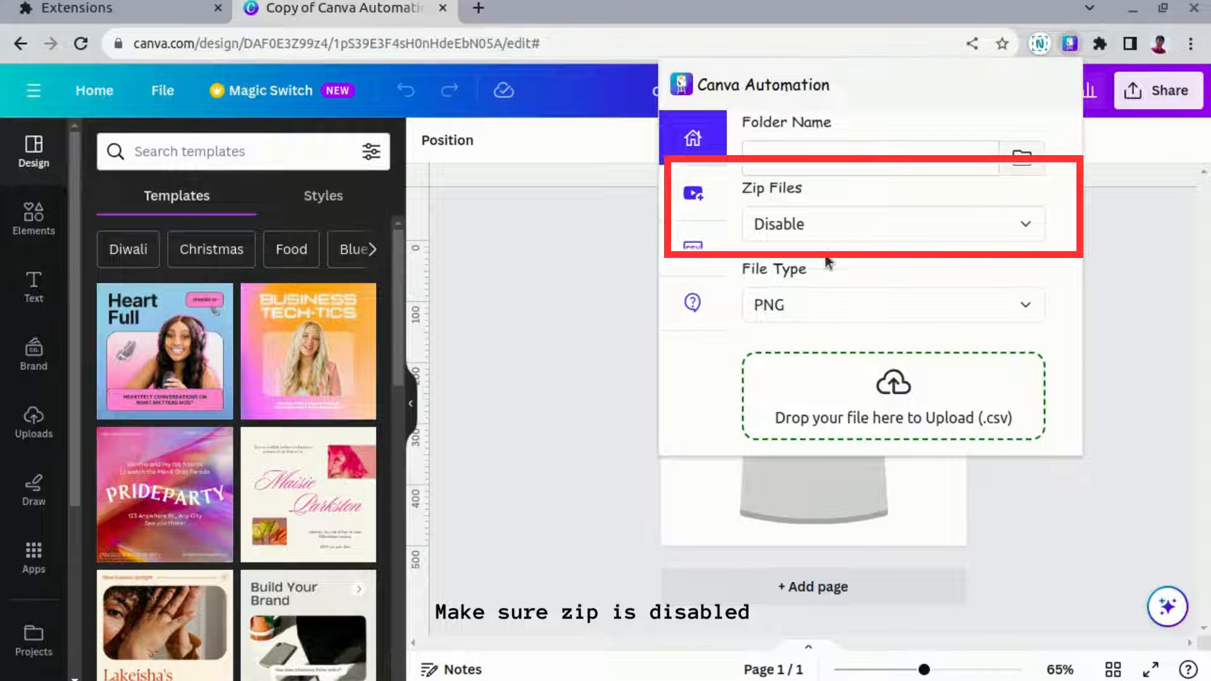
Choose JPG output and rerun the automation on the sample CSV from the file manager.
{"action": "left_click", "coordinate": [809, 304]}
{"action": "left_click", "coordinate": [795, 347]}
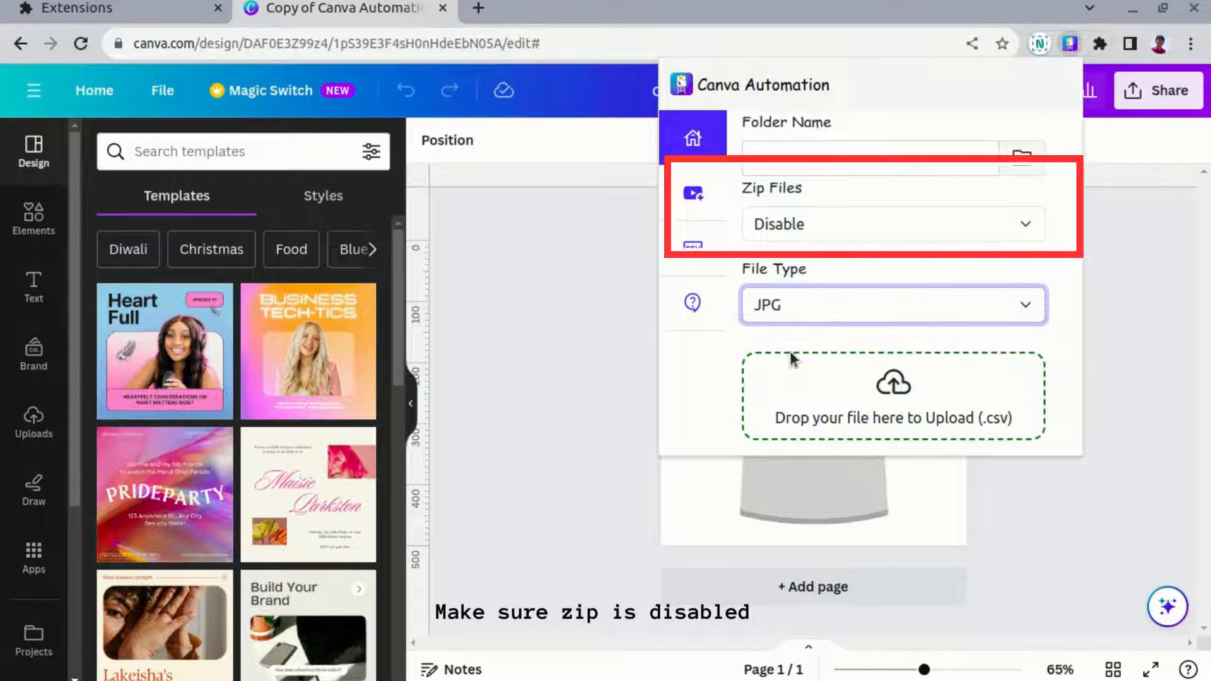
{"action": "key", "text": "alt+Tab"}
{"action": "left_click_drag", "start_coordinate": [365, 123], "coordinate": [865, 392]}
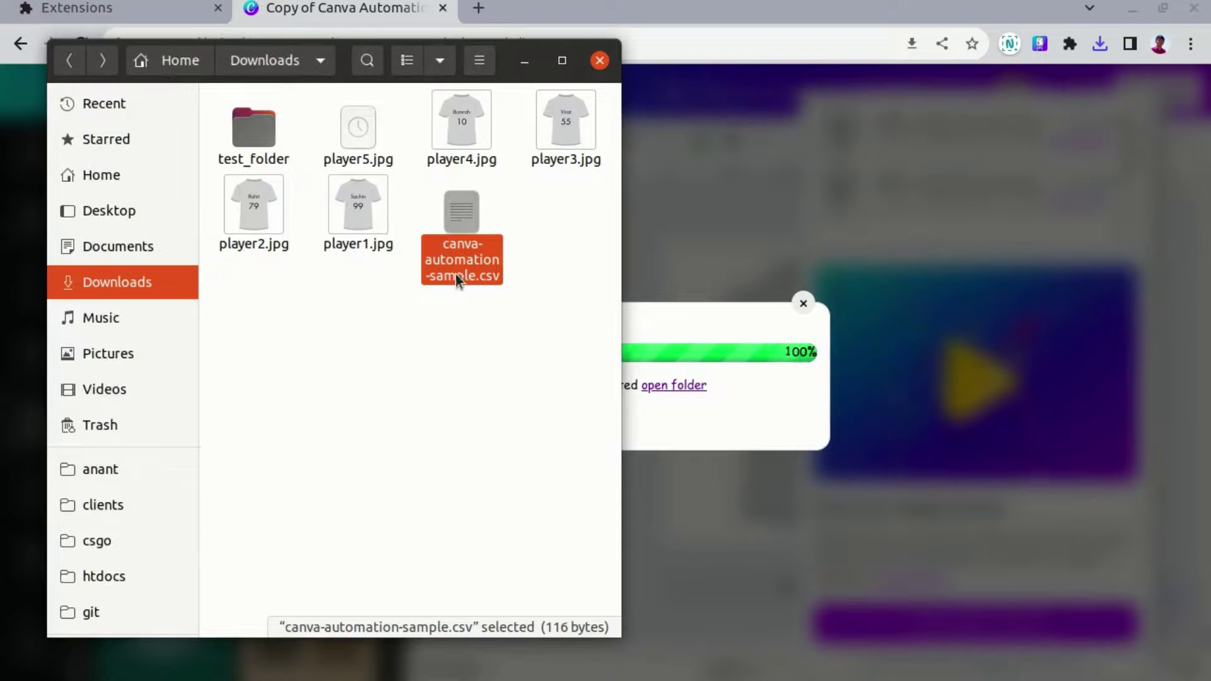
{"action": "left_click", "coordinate": [398, 262]}
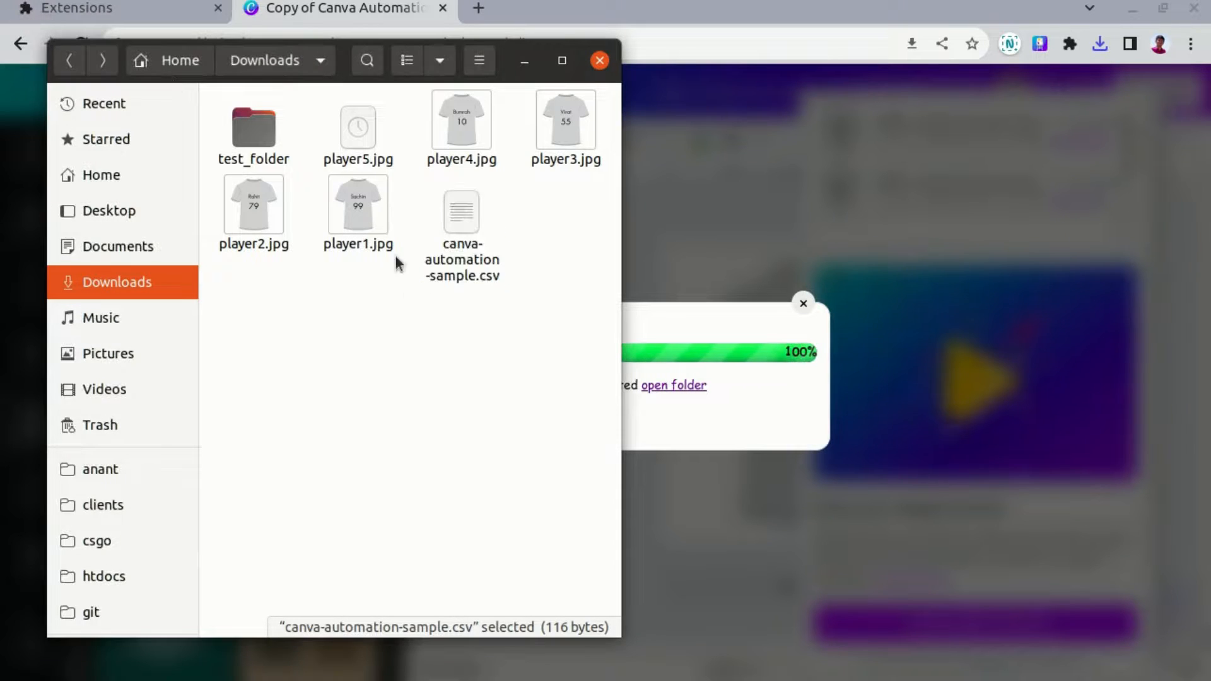
{"action": "double_click", "coordinate": [463, 266]}
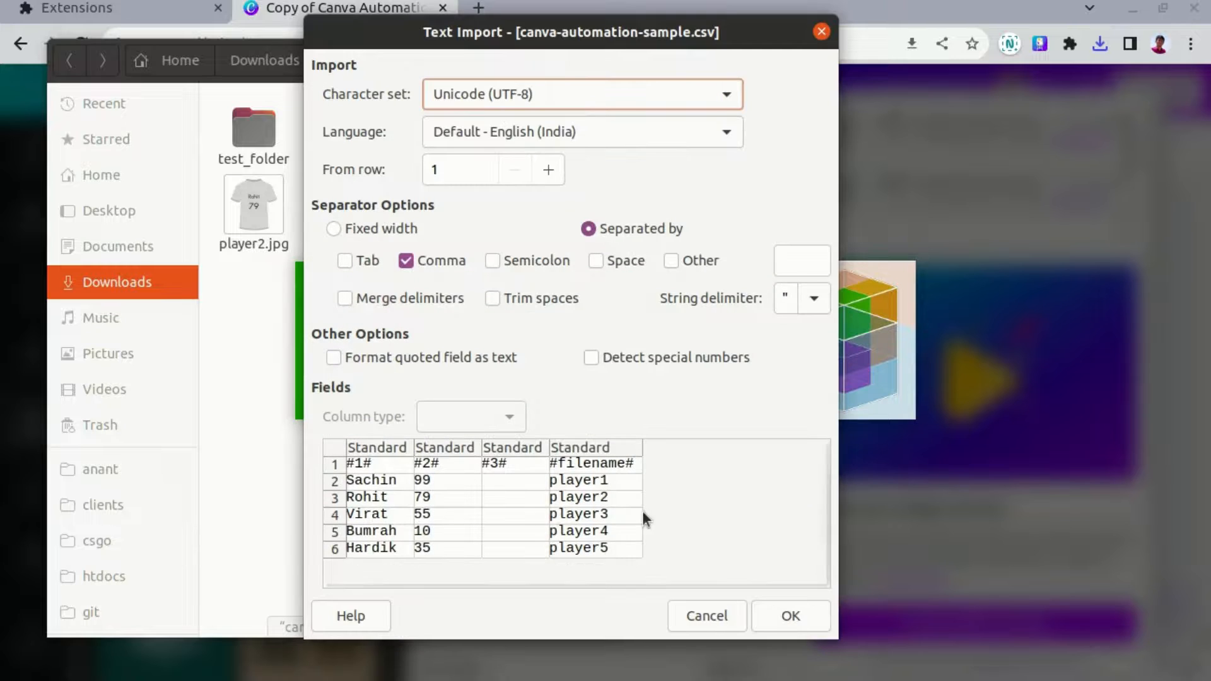
{"action": "left_click", "coordinate": [599, 488]}
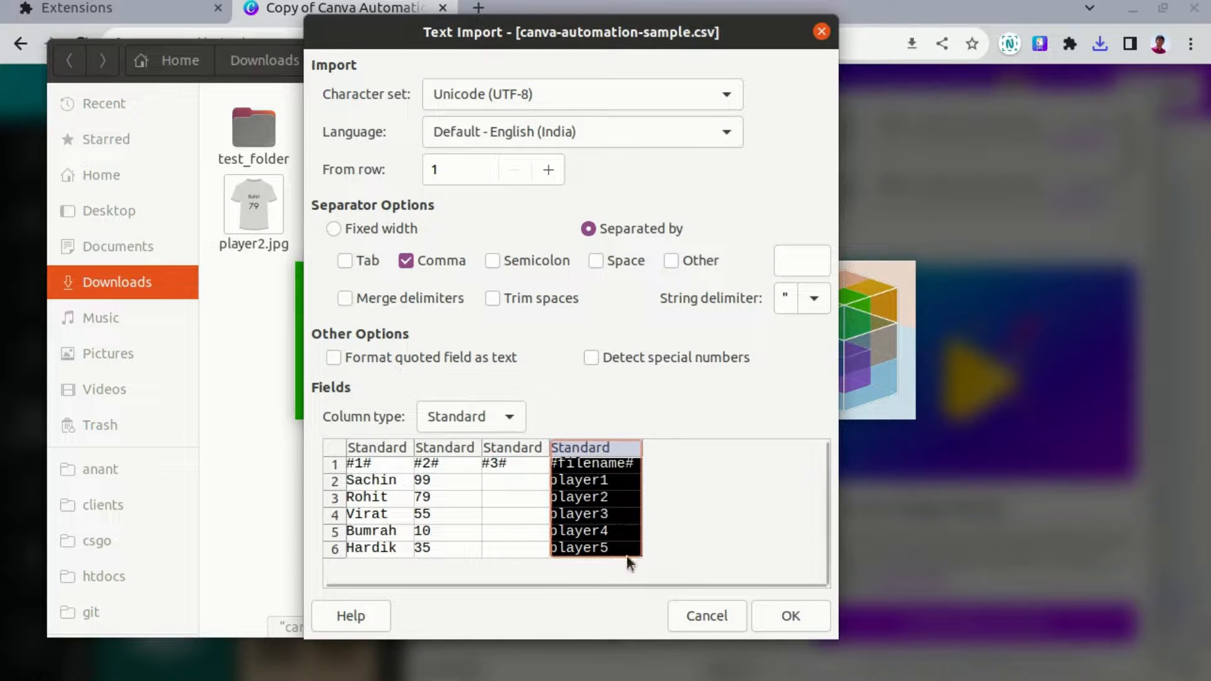
{"action": "left_click", "coordinate": [707, 616]}
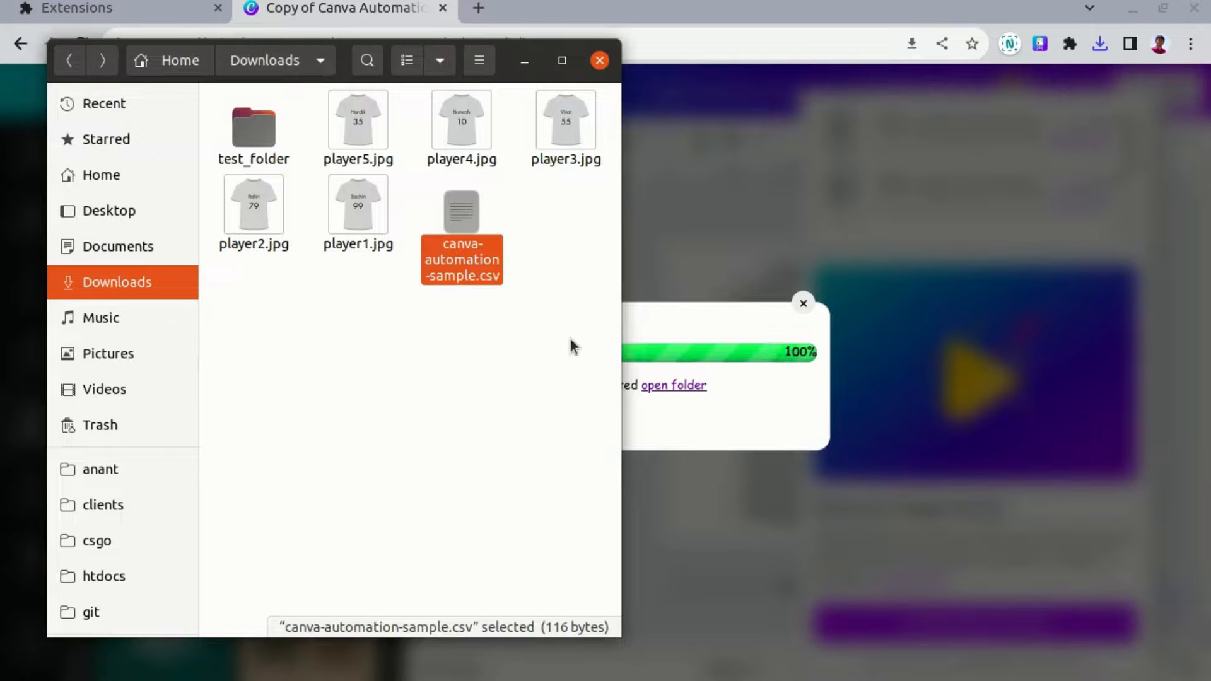
Preview player1.jpg, browse to other player images, then return to the Canva editor.
{"action": "left_click", "coordinate": [358, 210]}
{"action": "double_click", "coordinate": [358, 210]}
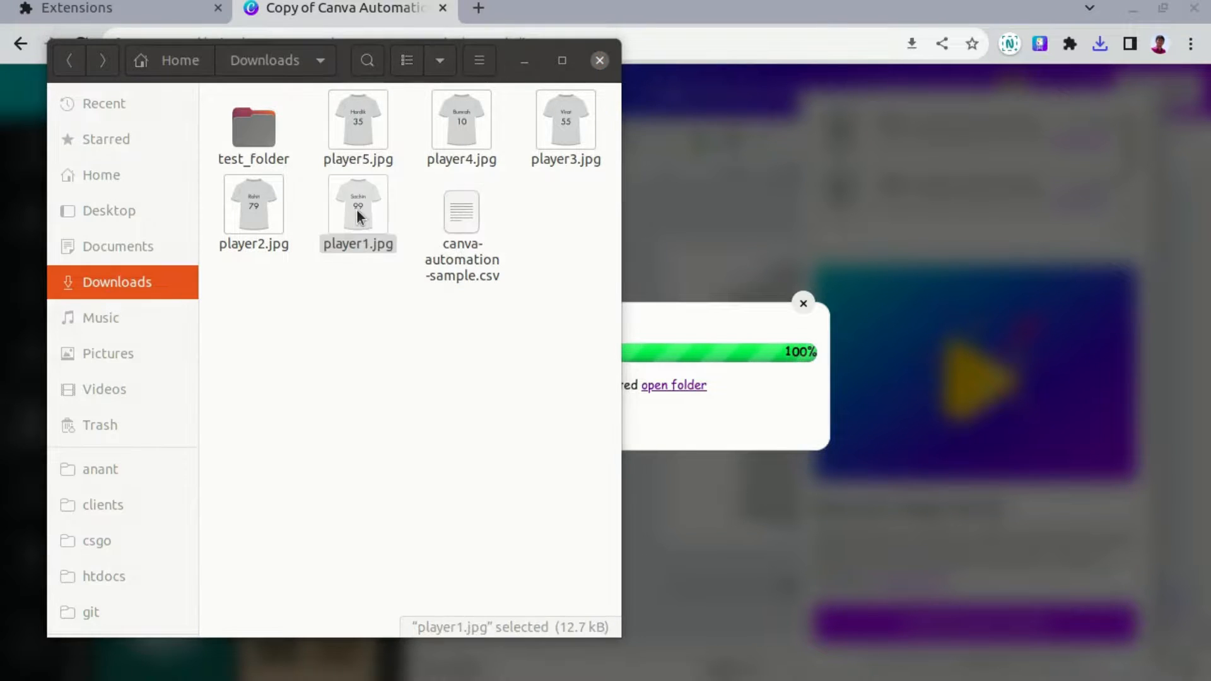
{"action": "key", "text": "Left"}
{"action": "key", "text": "Left"}
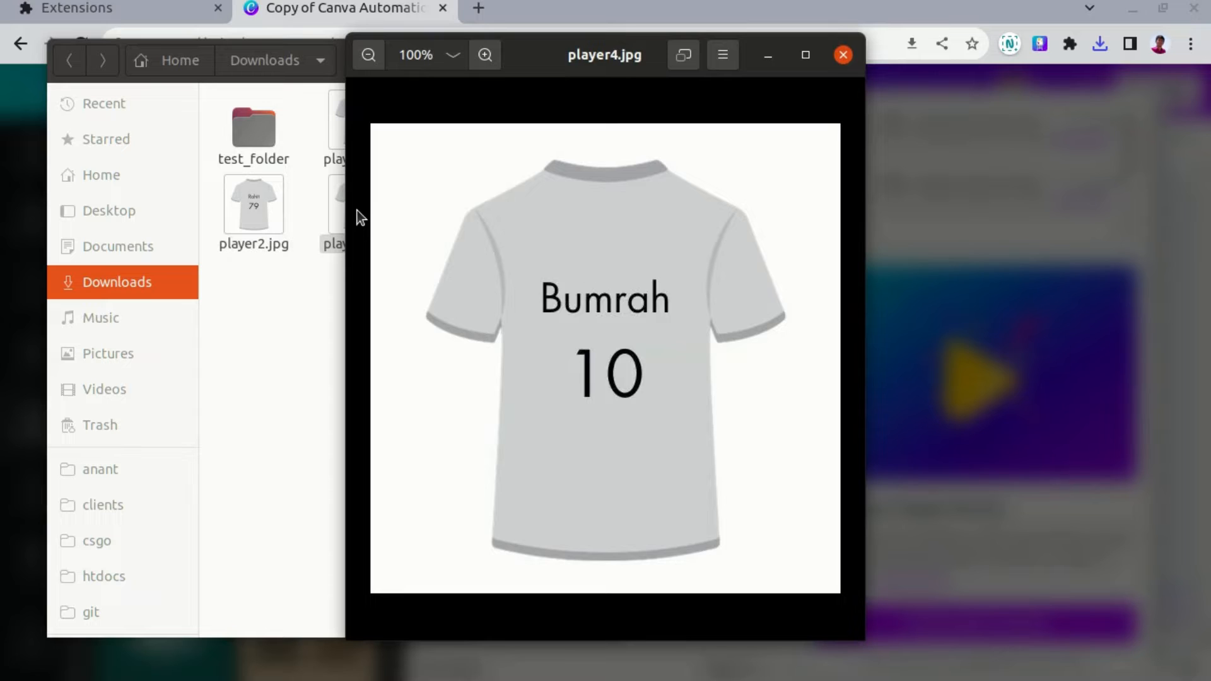
{"action": "key", "text": "Left"}
{"action": "key", "text": "Left"}
{"action": "key", "text": "Left"}
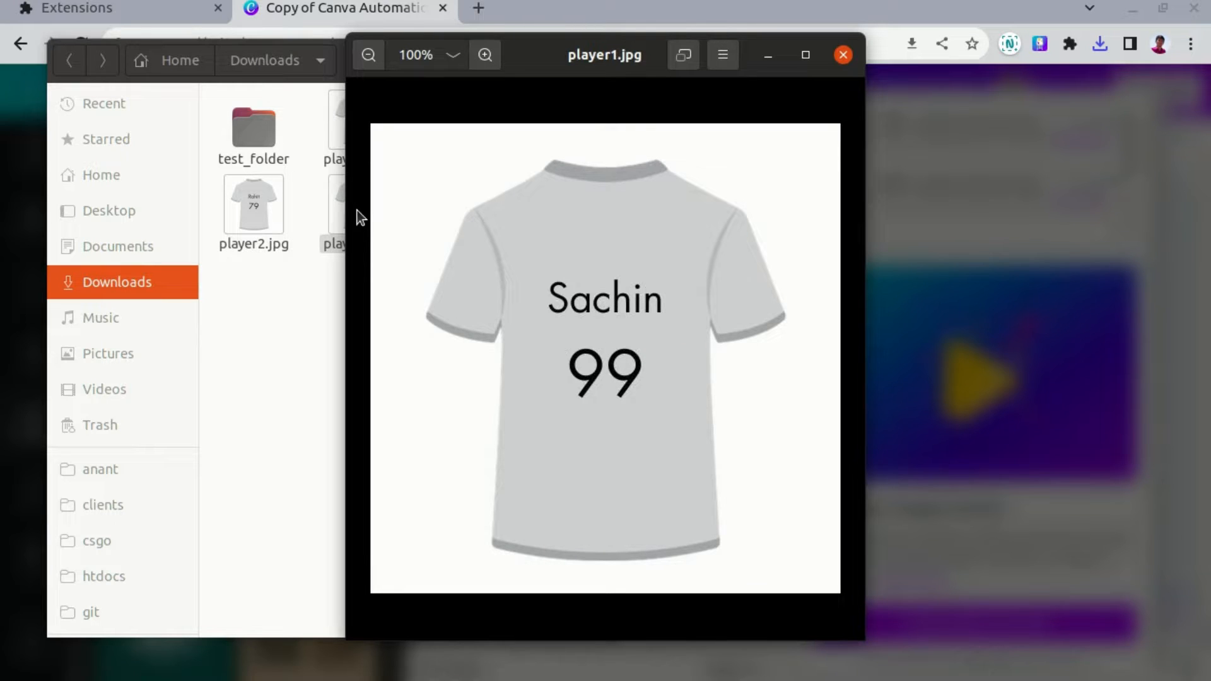
{"action": "key", "text": "Escape"}
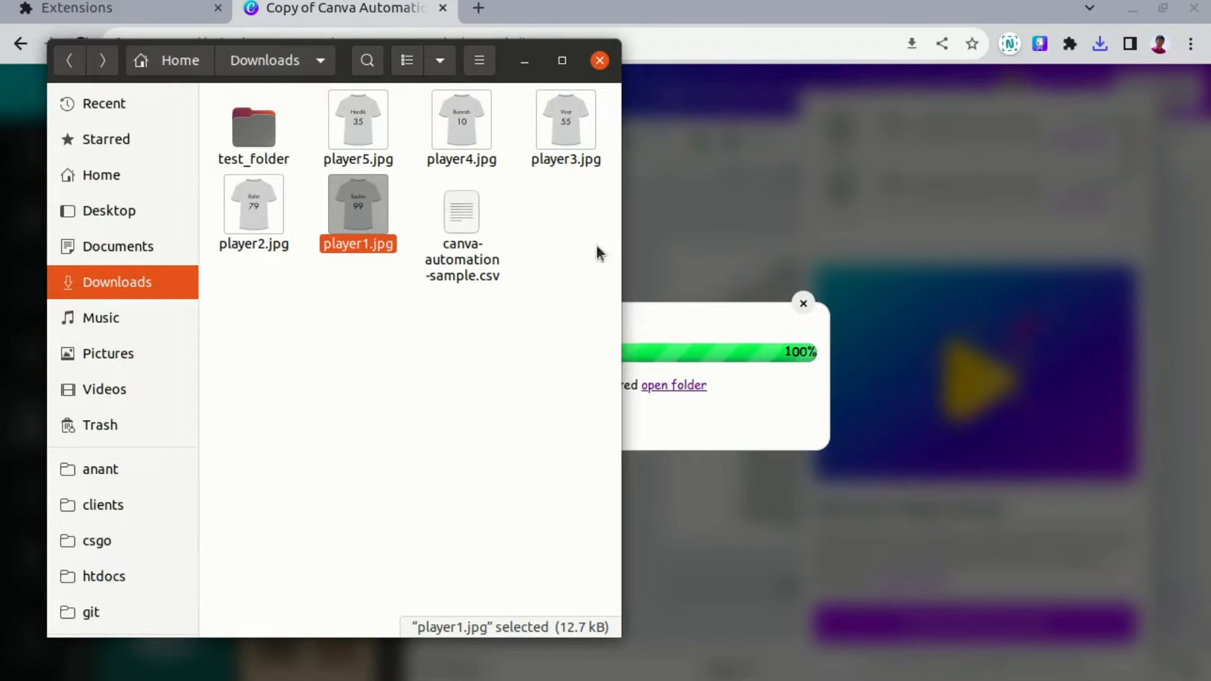
{"action": "left_click", "coordinate": [803, 303]}
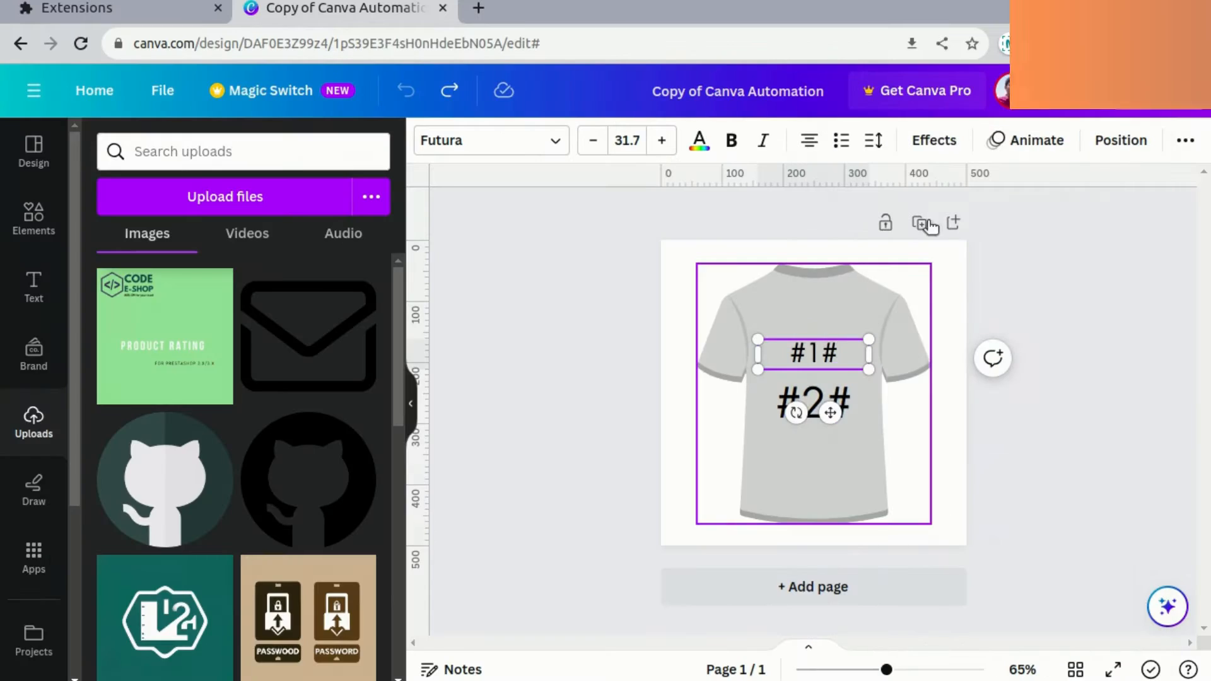